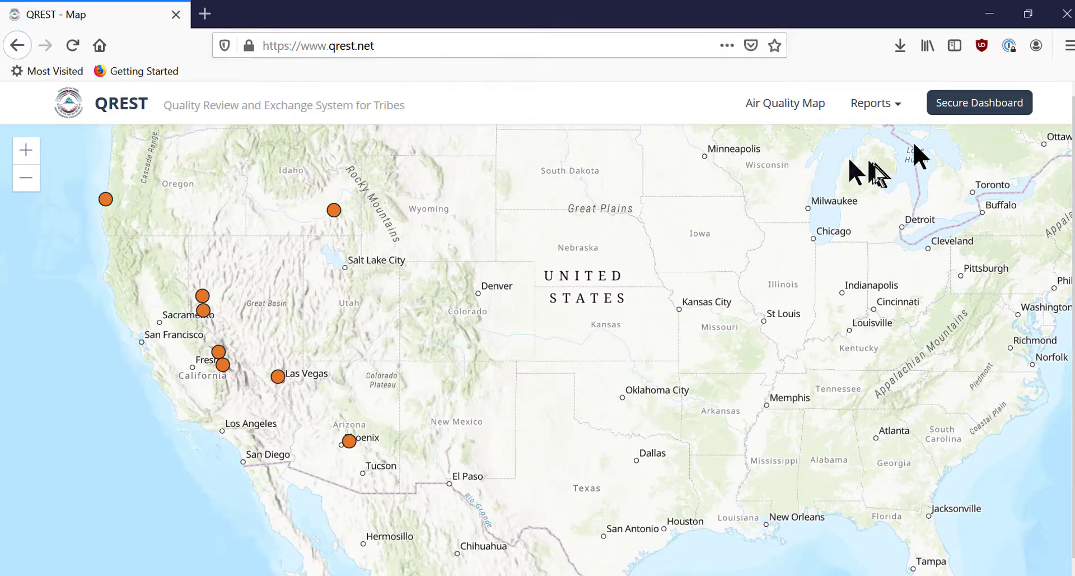
Enter the secure dashboard and open the Data Review page for air data.
left_click(998, 108)
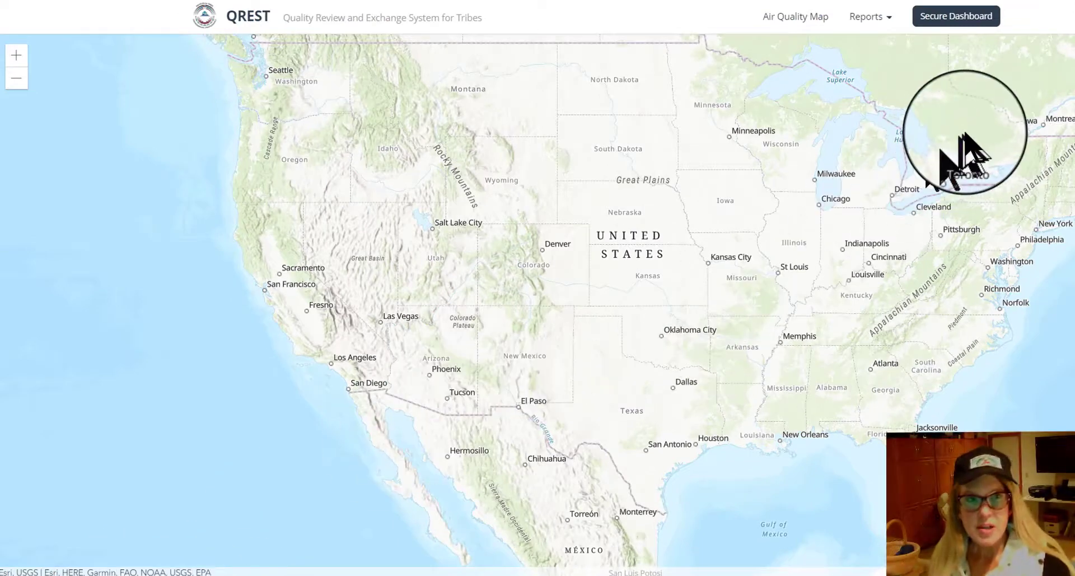
left_click(963, 23)
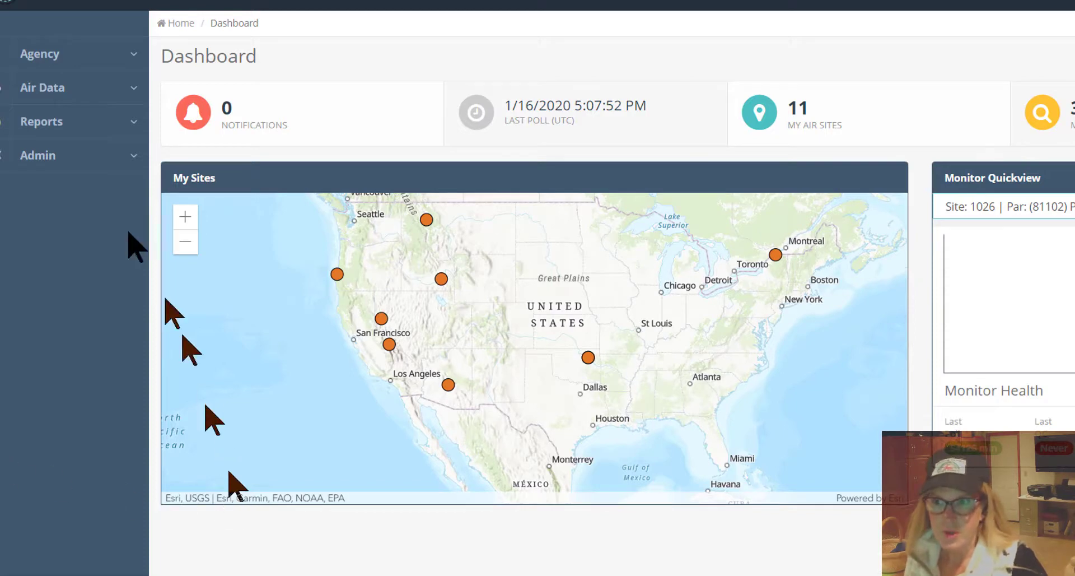
left_click(67, 89)
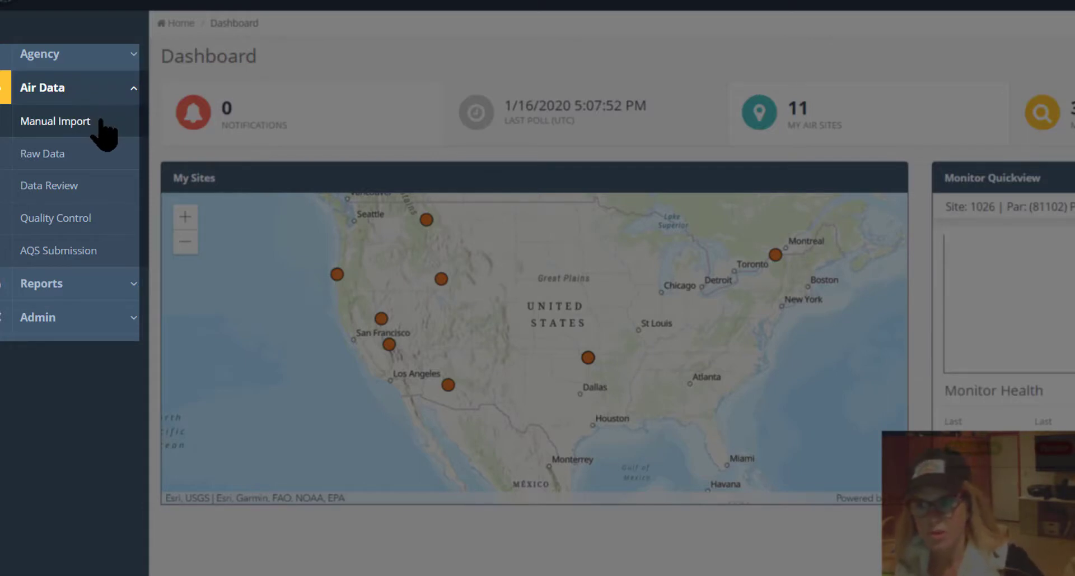
left_click(84, 188)
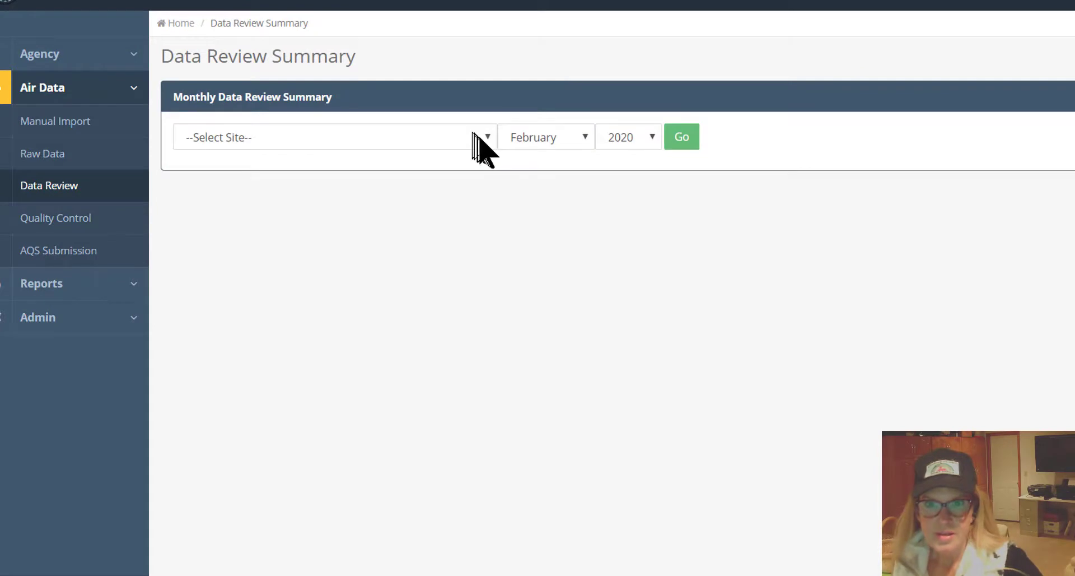
Display the January 2019 data review summary for site 1026 Wadsworth Air and Meteorological Monitoring Site.
left_click(486, 142)
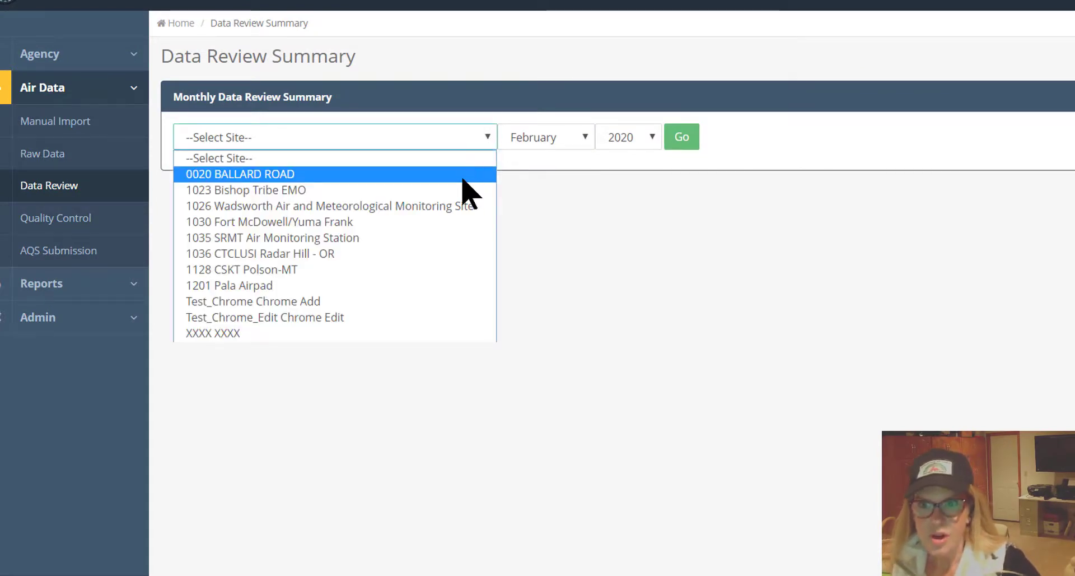
left_click(442, 207)
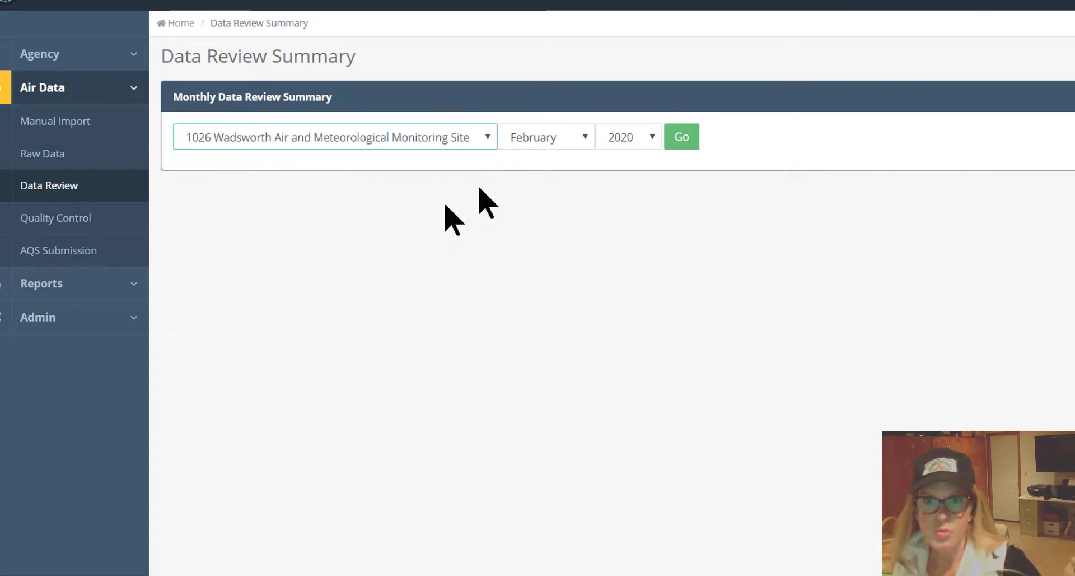
left_click(583, 142)
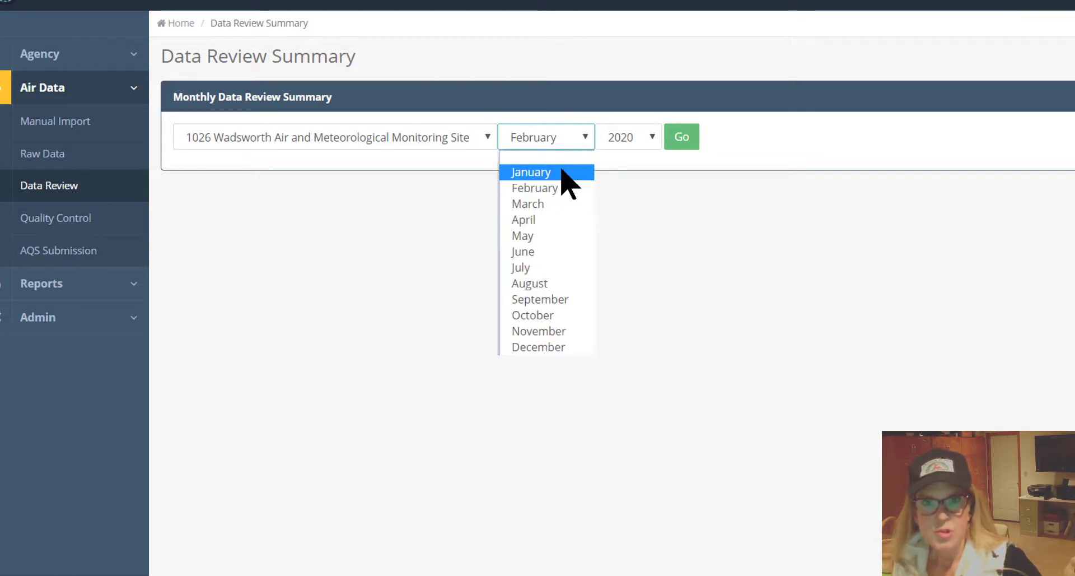
left_click(562, 171)
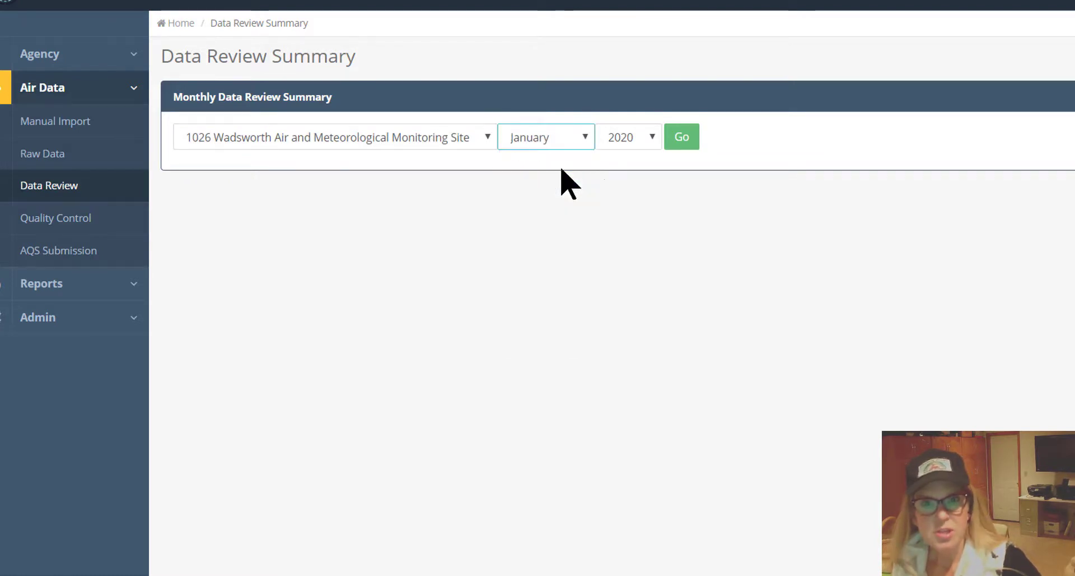
left_click(653, 141)
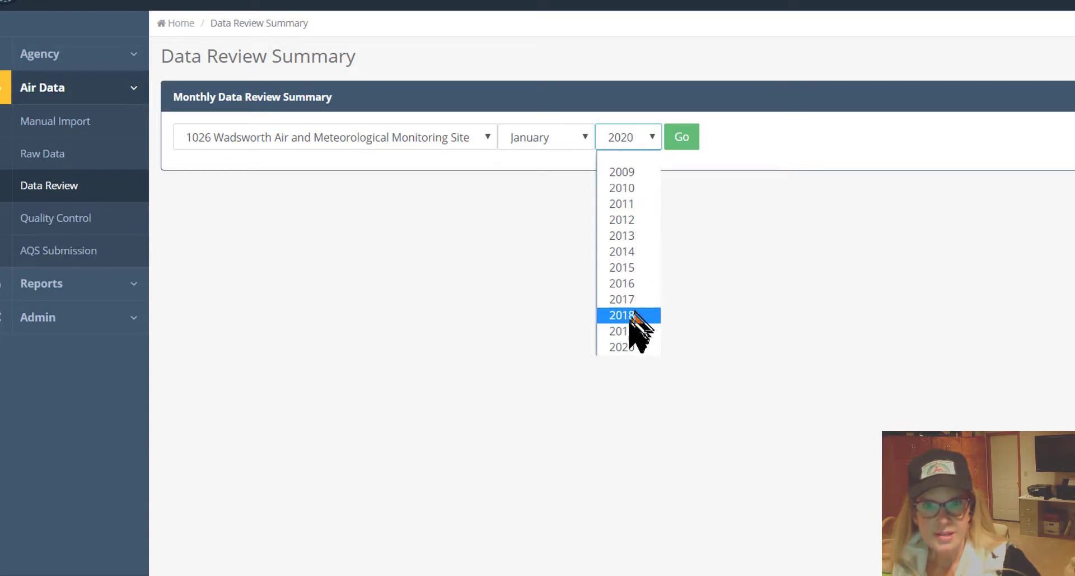
left_click(628, 330)
left_click(683, 139)
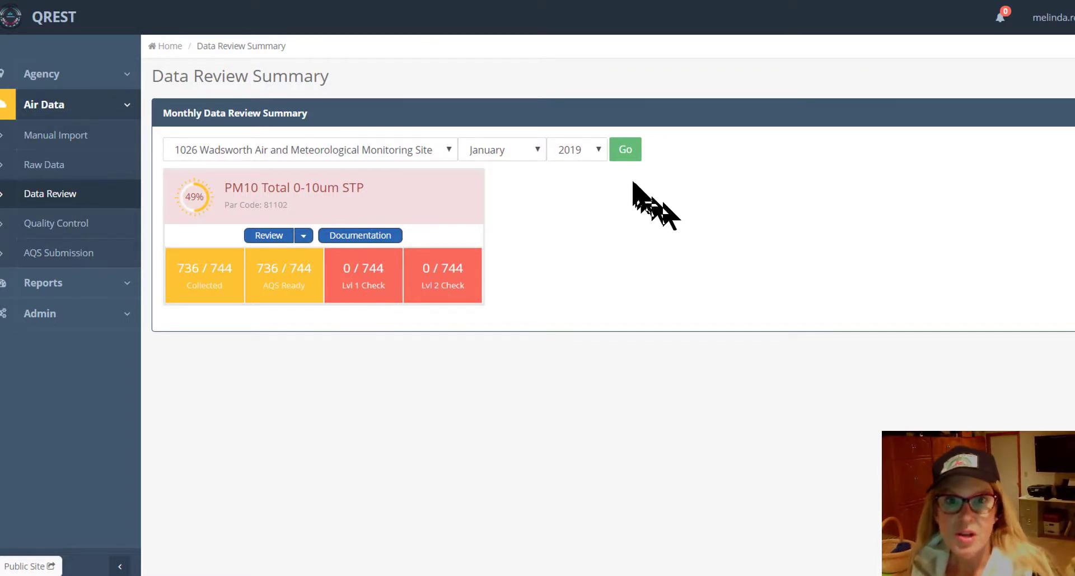
Display the same site's January 2020 summary and look through its parameter cards.
left_click(599, 149)
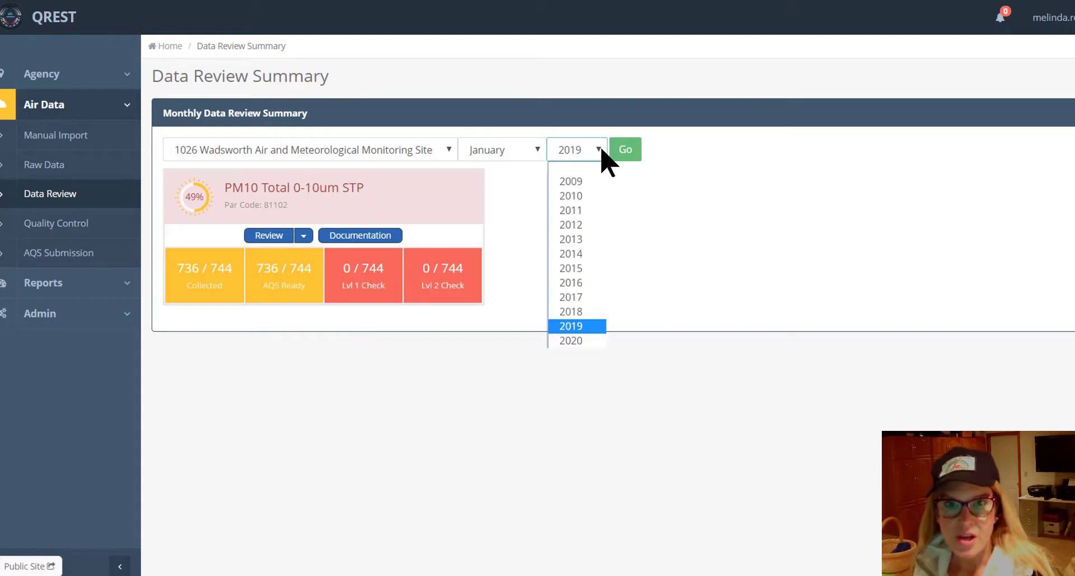
left_click(590, 336)
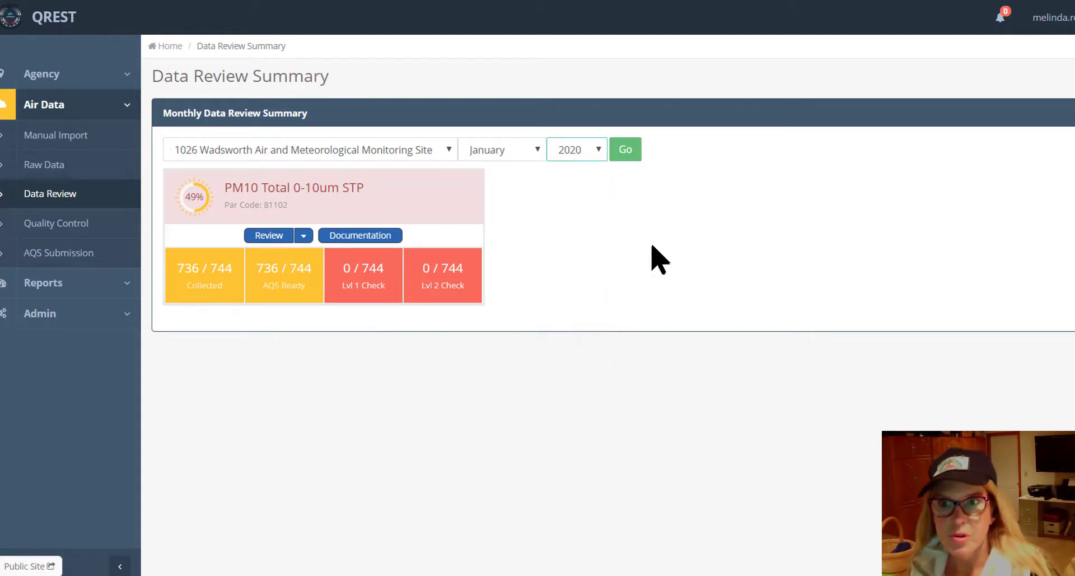
left_click(625, 162)
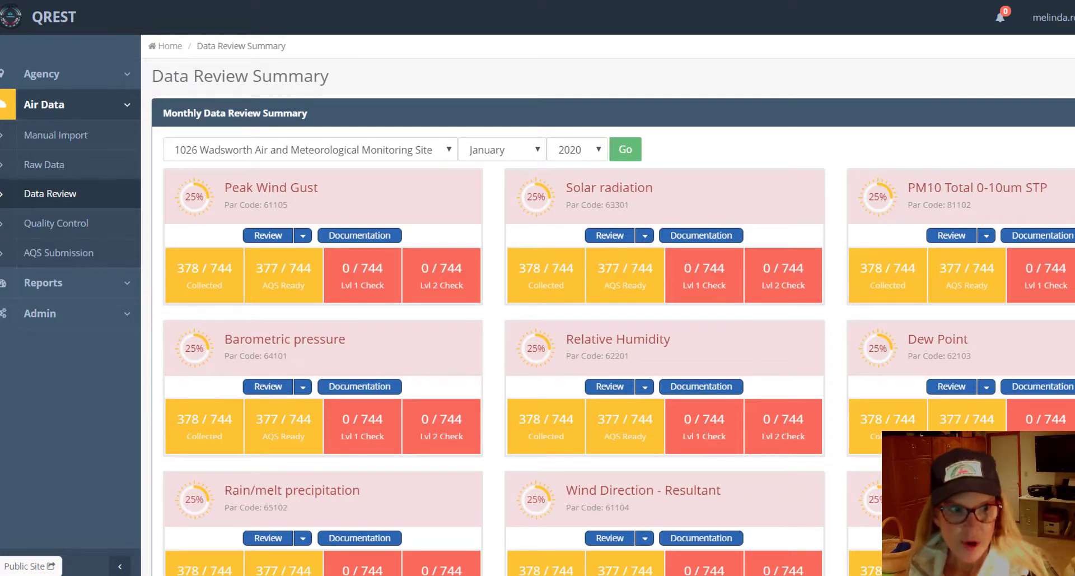
scroll(610, 306, "down", 2)
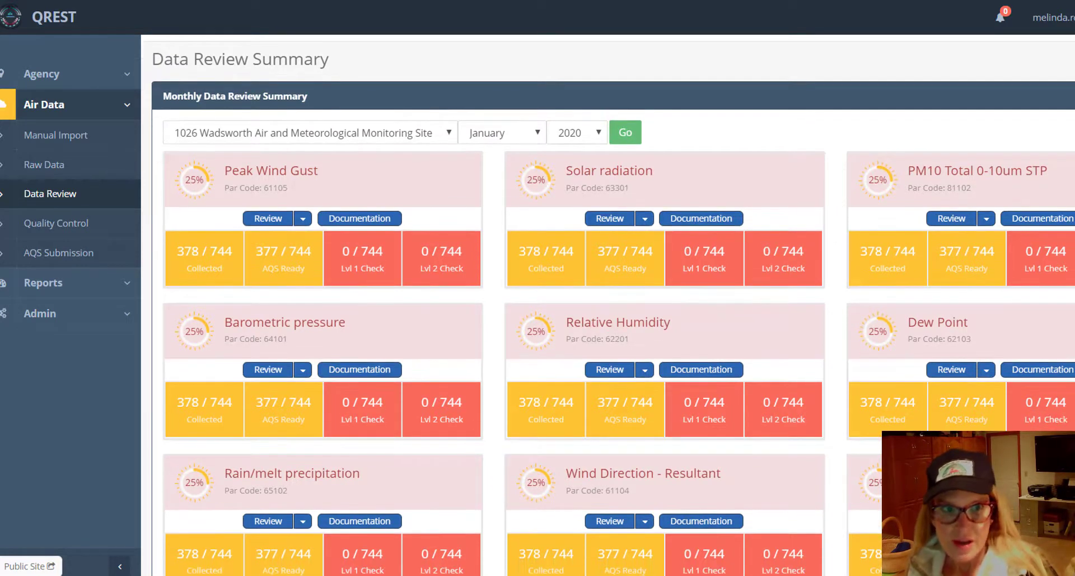
scroll(610, 306, "down", 2)
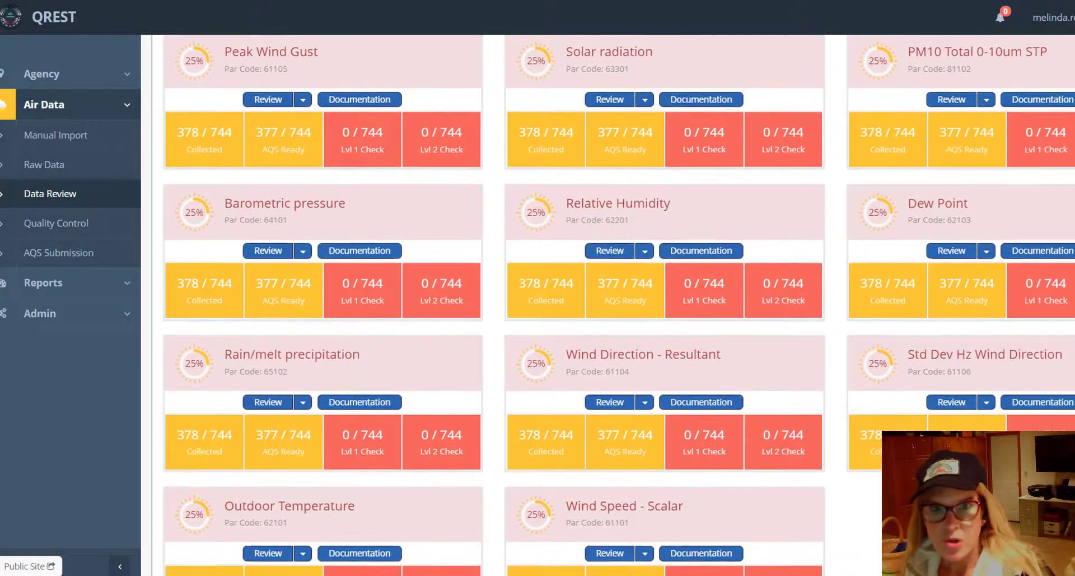
scroll(610, 305, "up", 4)
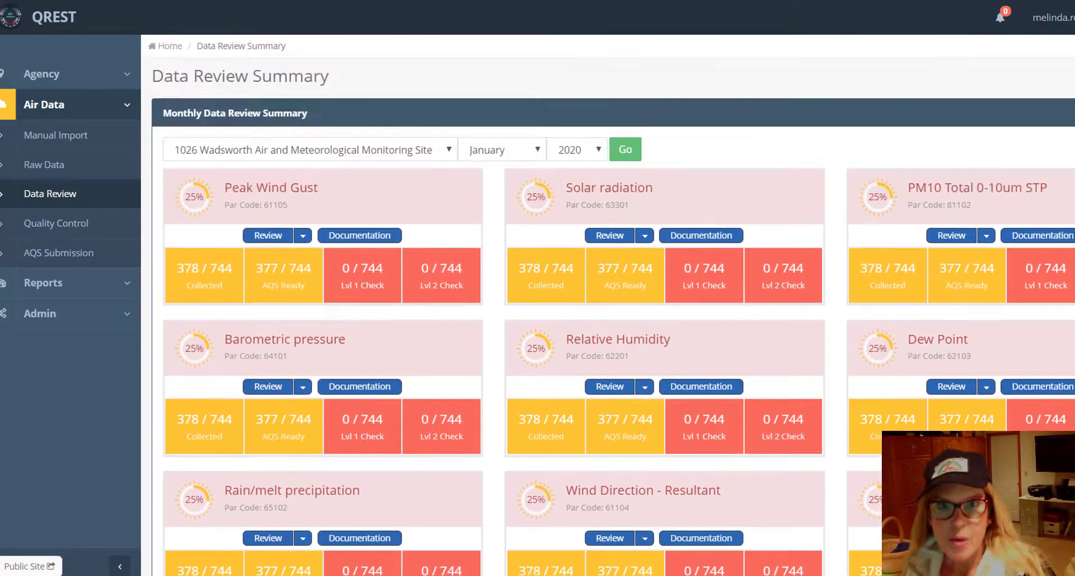
Switch the monthly summary back to January 2019.
left_click(599, 154)
left_click(594, 326)
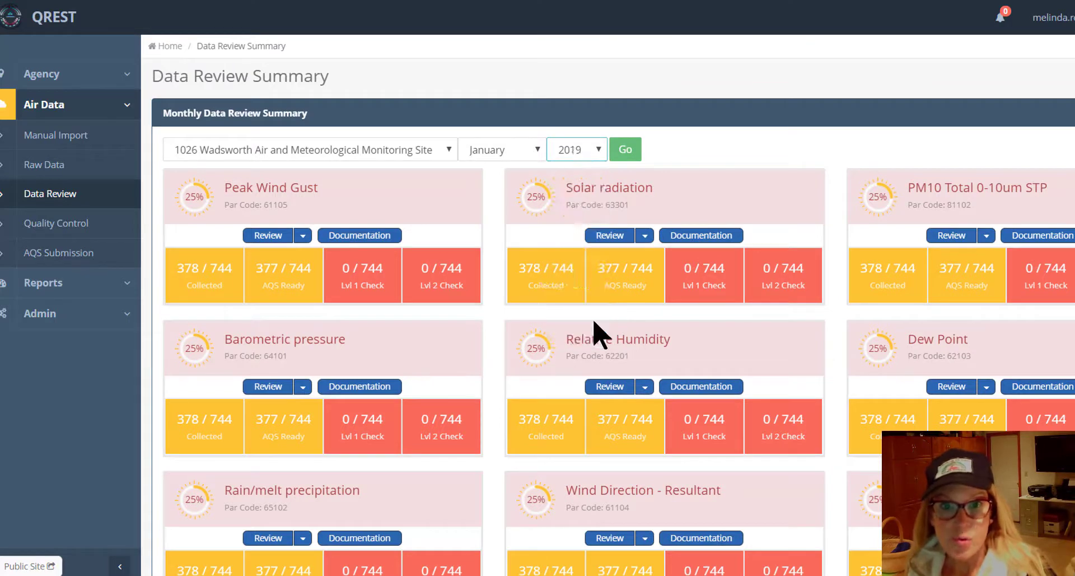
left_click(626, 150)
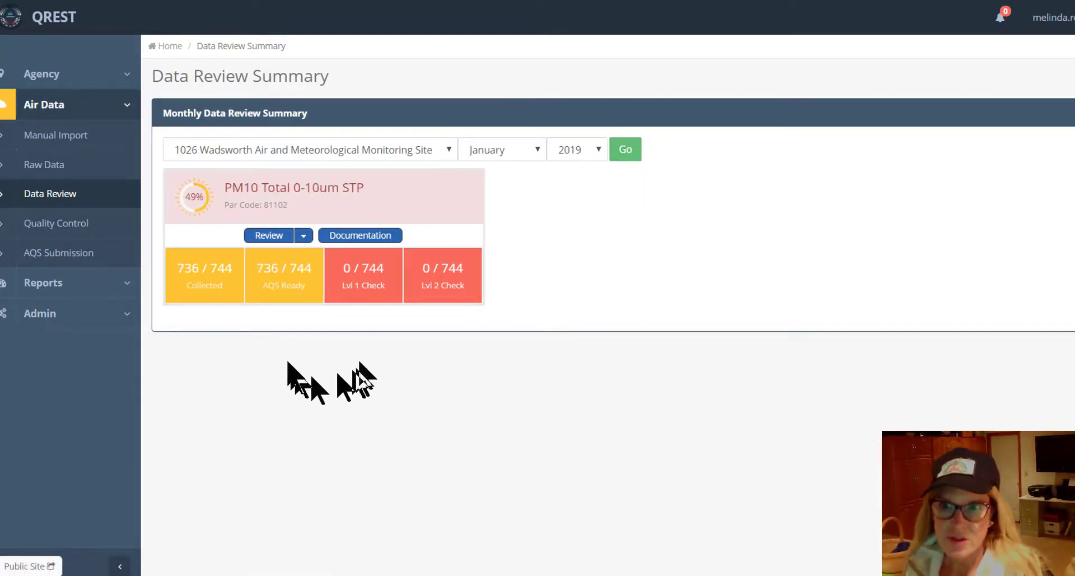
Open the PM10 Total 0-10um STP data for review and sort its records by value from highest to lowest.
left_click(269, 235)
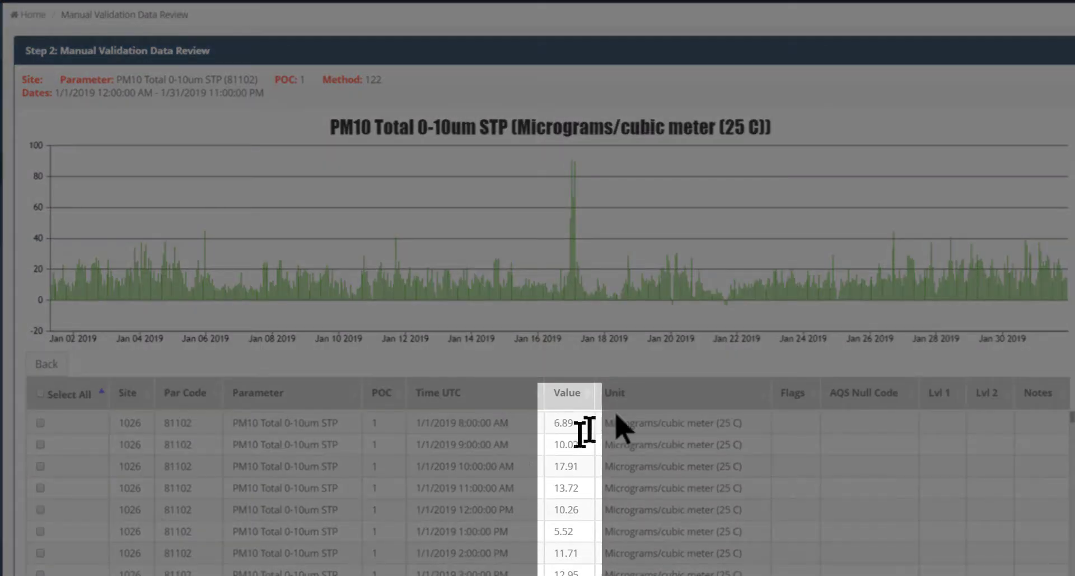
left_click(582, 395)
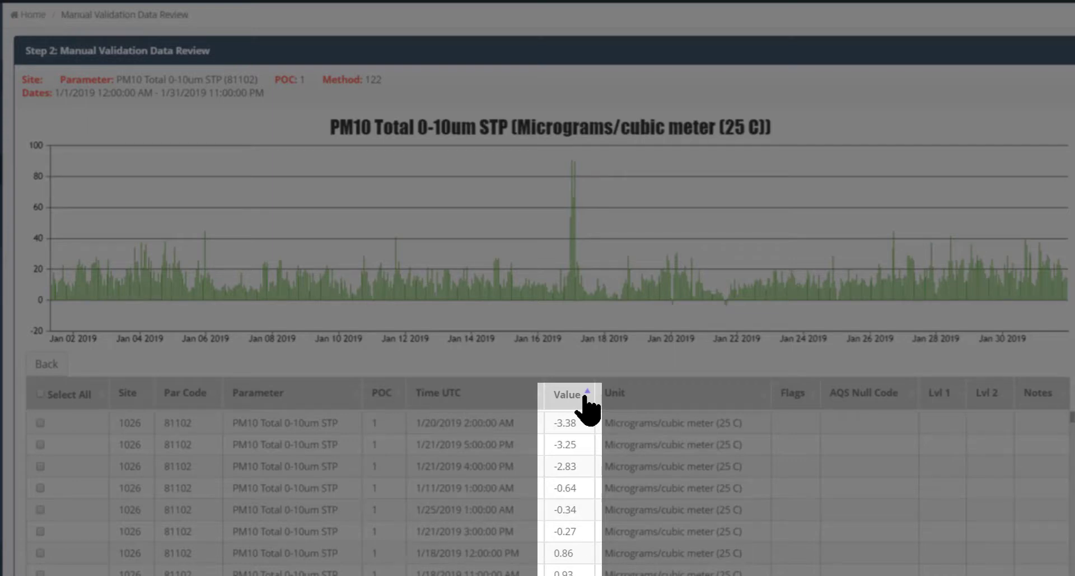
left_click(583, 395)
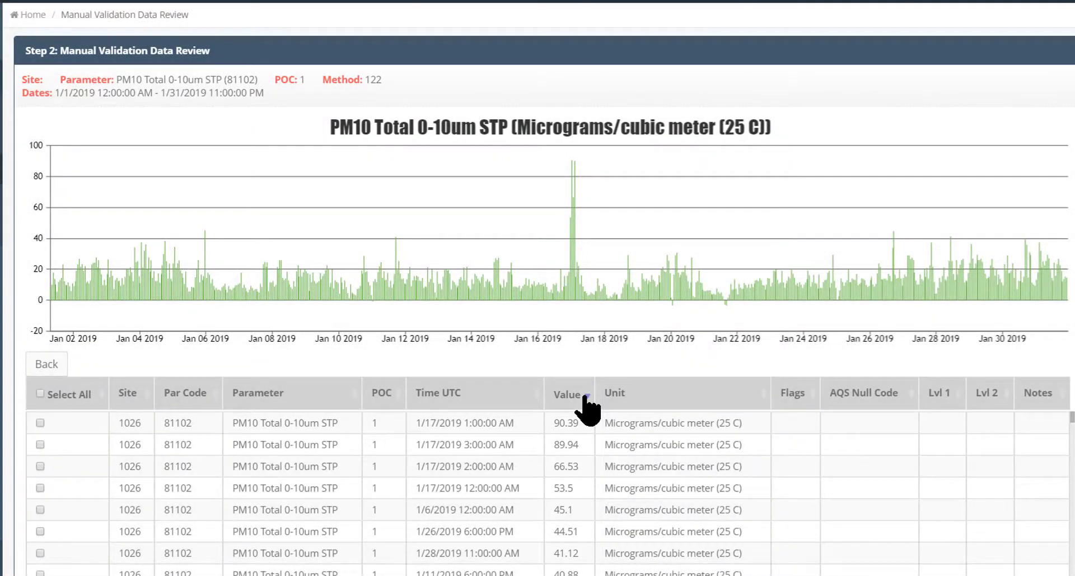
Zoom the PM10 chart to the spike around January 16 to 19, 2019 and inspect the tallest hourly bars.
mouse_move(570, 301)
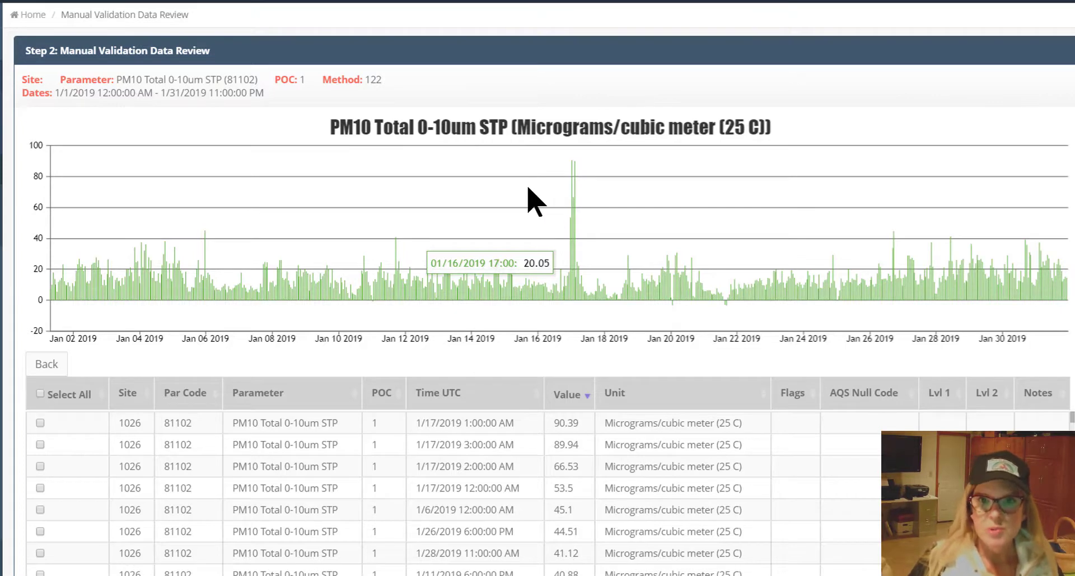
left_click_drag(529, 188, 651, 223)
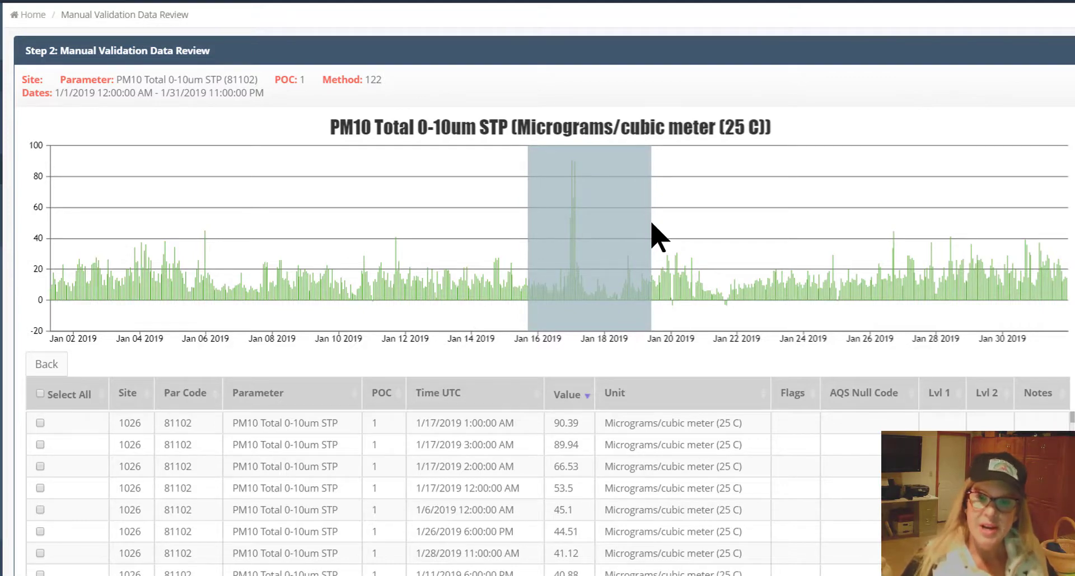
left_click_drag(653, 224, 653, 226)
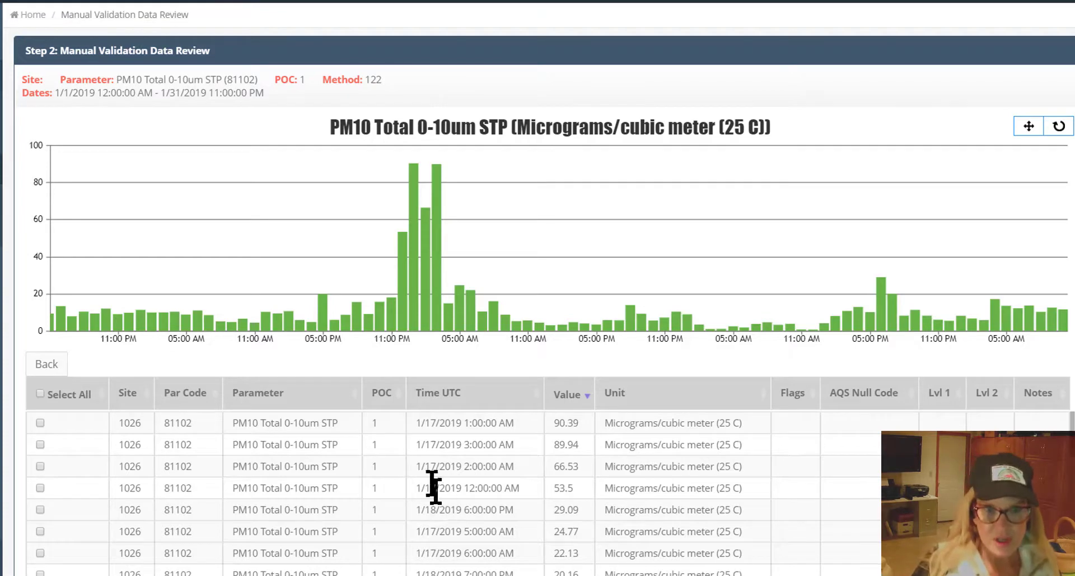
mouse_move(404, 305)
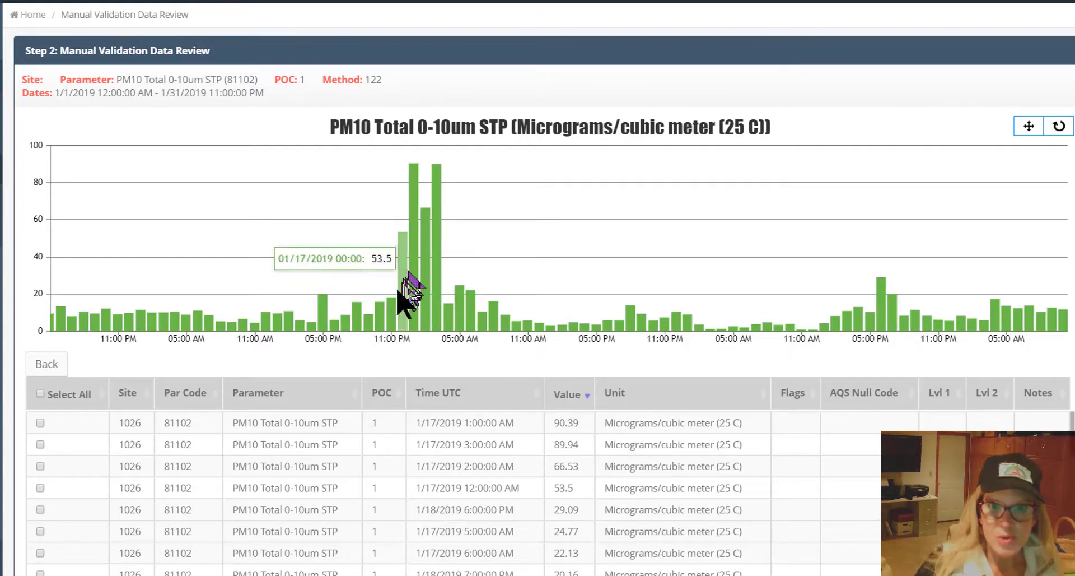
mouse_move(414, 227)
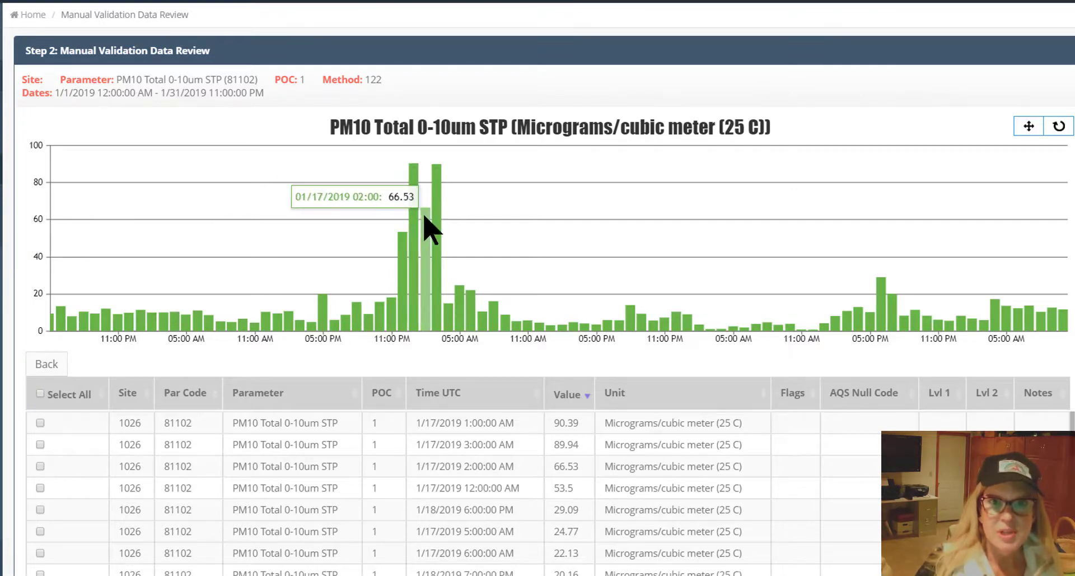
mouse_move(436, 189)
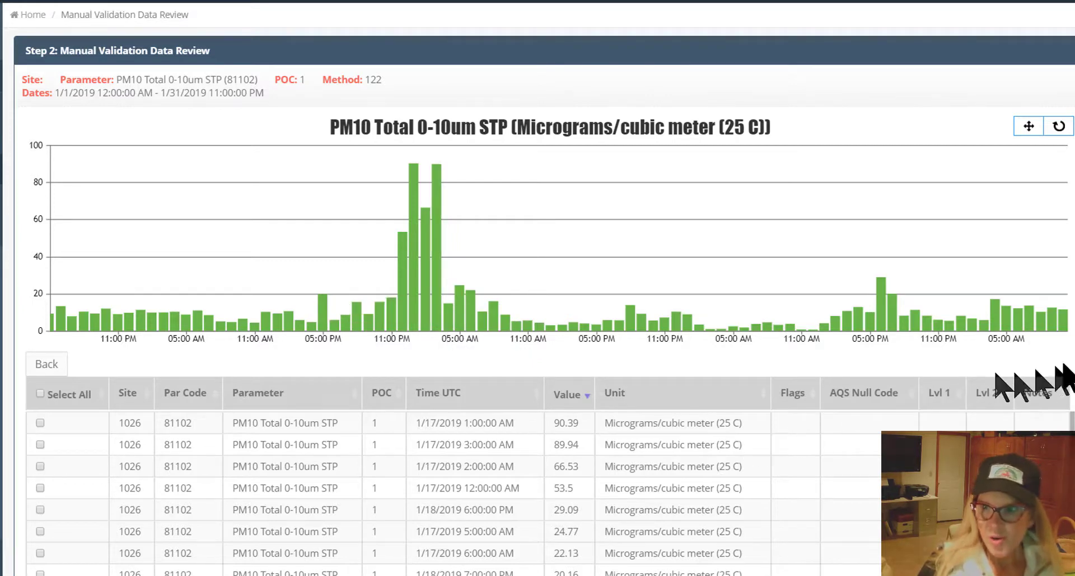
mouse_move(412, 252)
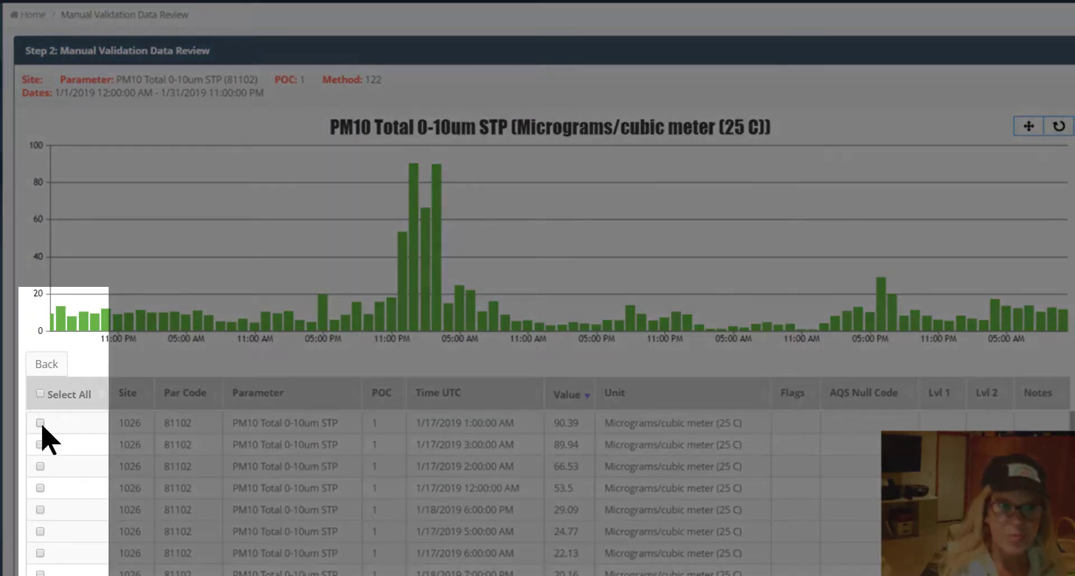
Select the 1/17/2019 records for 1:00, 2:00 and 3:00 AM and open them for bulk editing.
left_click(40, 423)
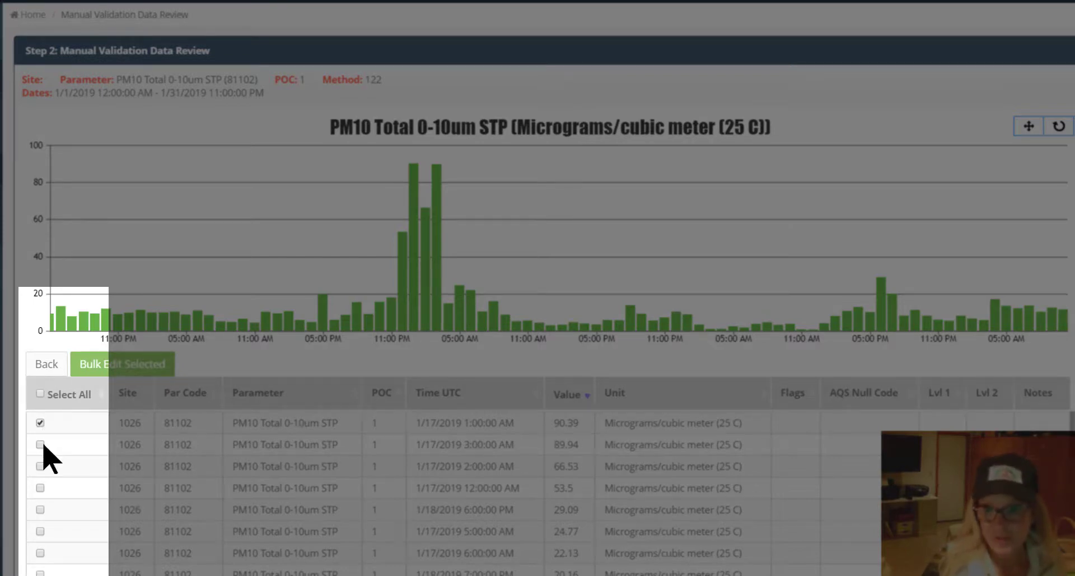
left_click(40, 445)
left_click(41, 466)
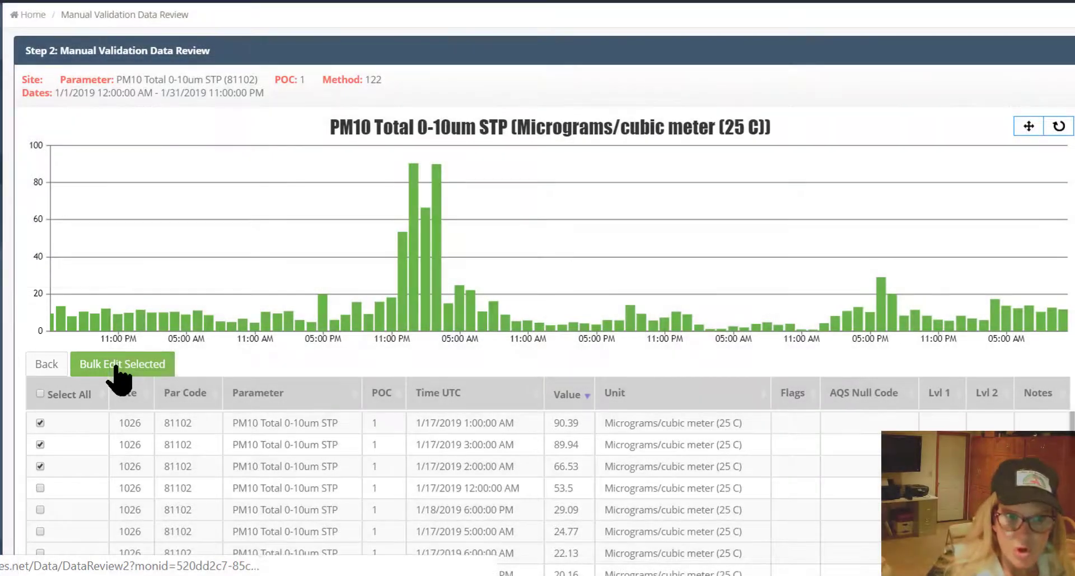
left_click(119, 364)
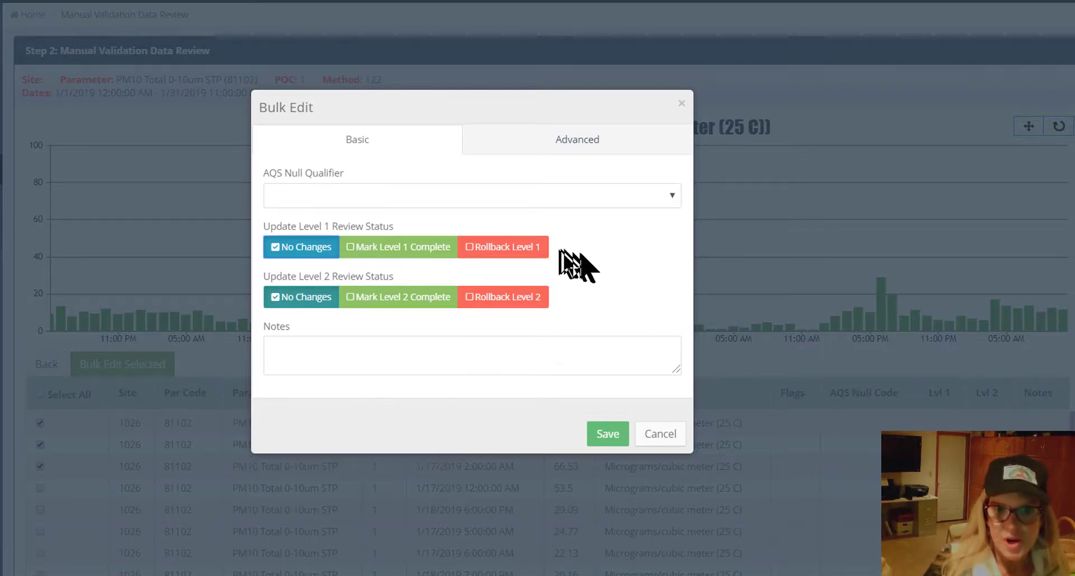
Enter a note with the reviewer's initials followed by "date evaluated in comparison with previous values and judged valid.".
left_click(274, 347)
type("nrb date evaluated in comparison")
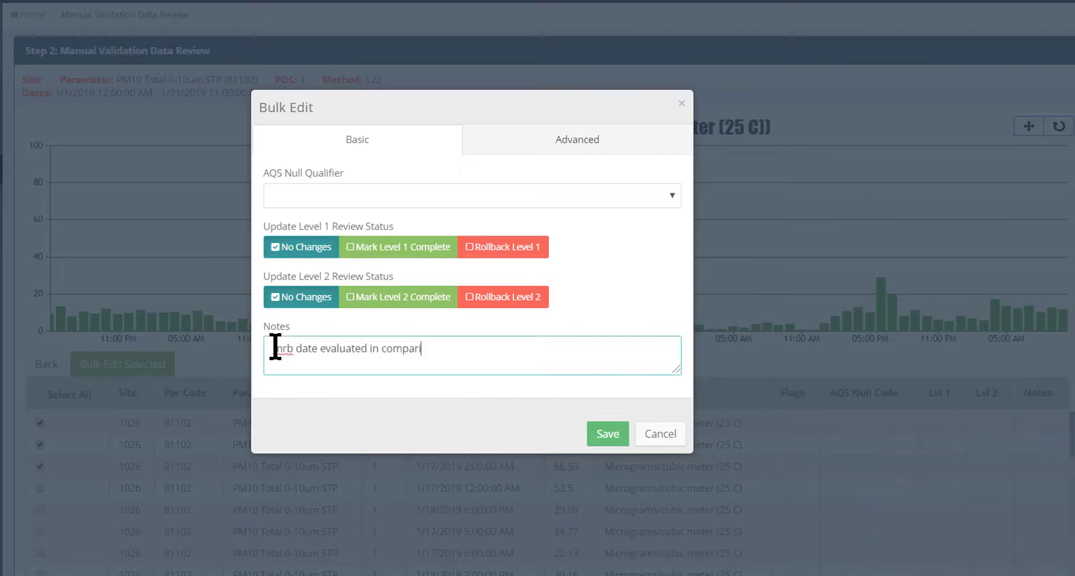
type(" with previous values")
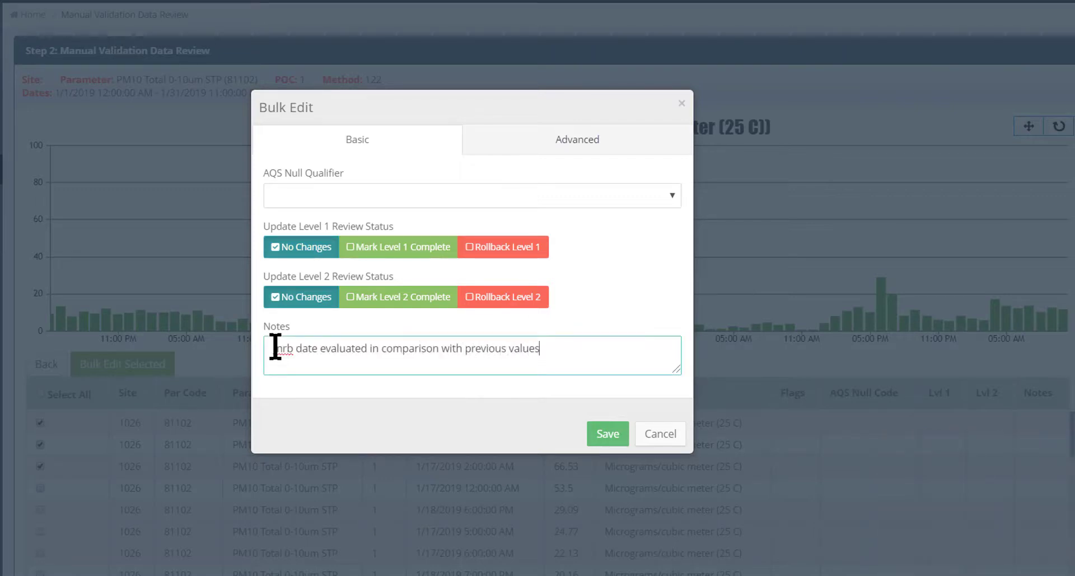
type(" and f")
type(" ju7")
type("ged valid")
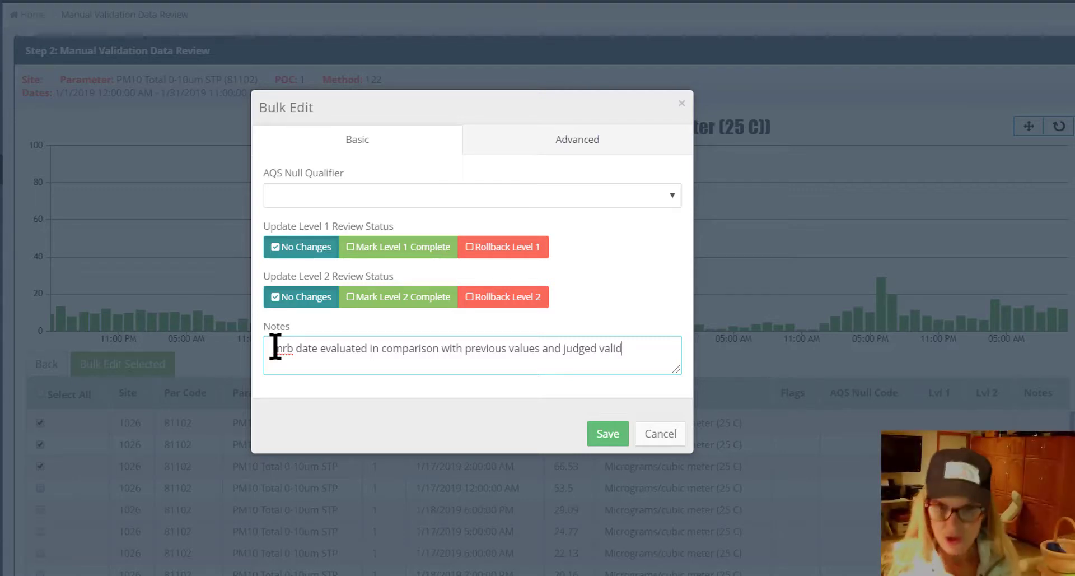
type(".")
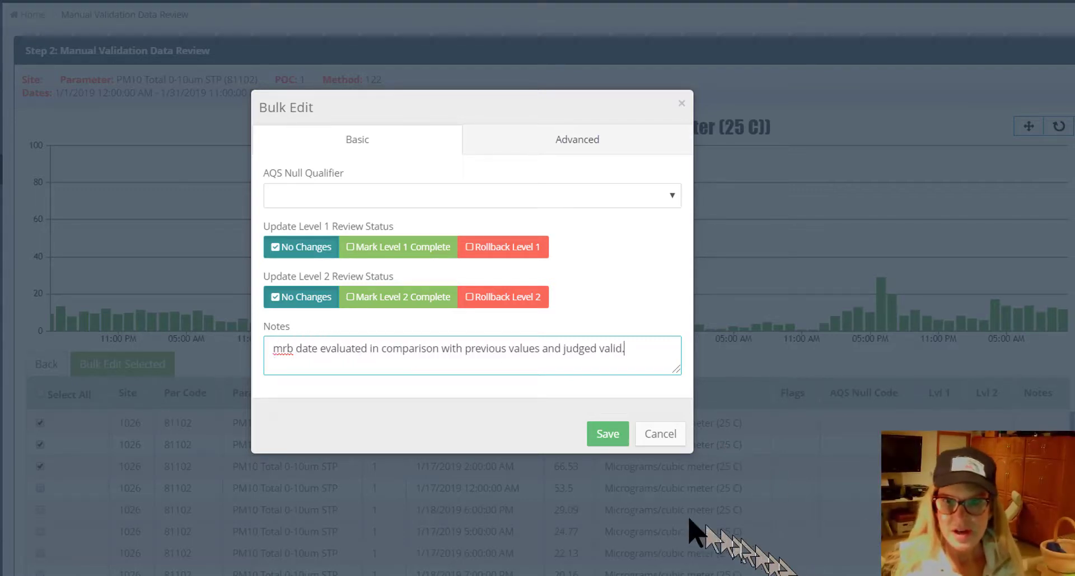
Save the bulk note on the three selected records and sort the PM10 table by value from highest to lowest.
left_click(613, 443)
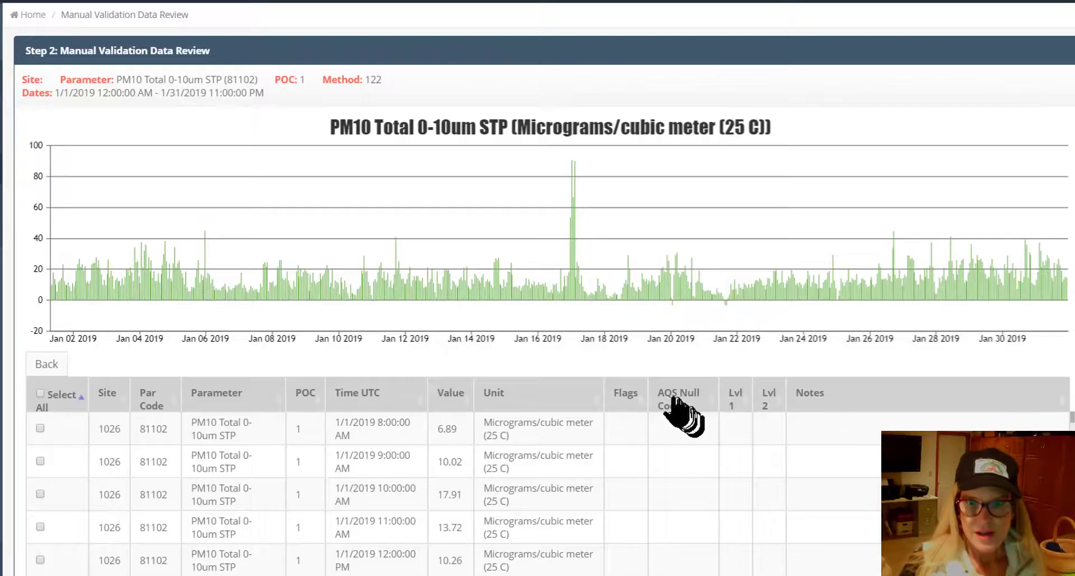
left_click(466, 403)
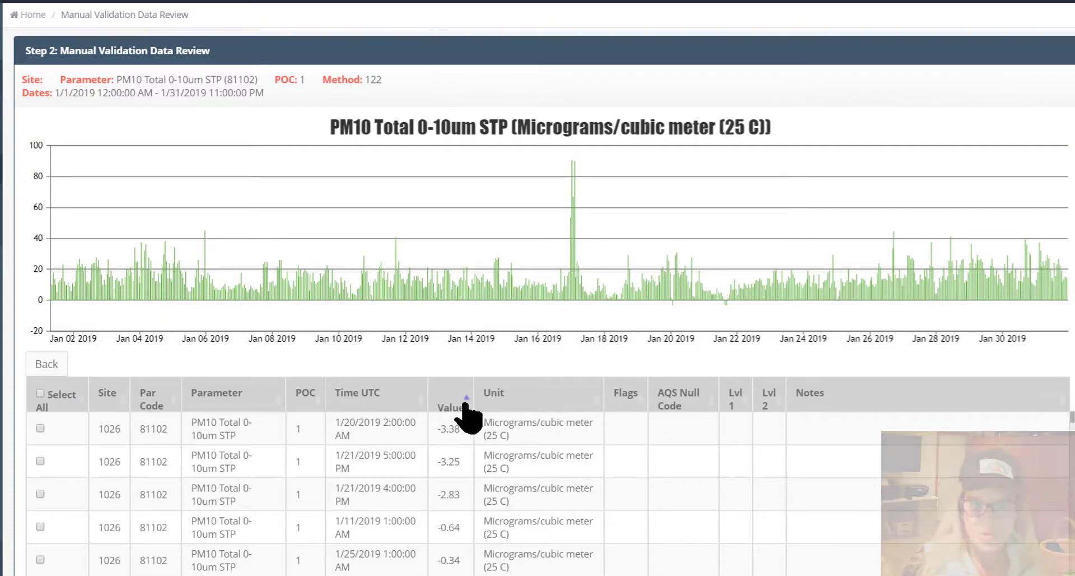
left_click(464, 404)
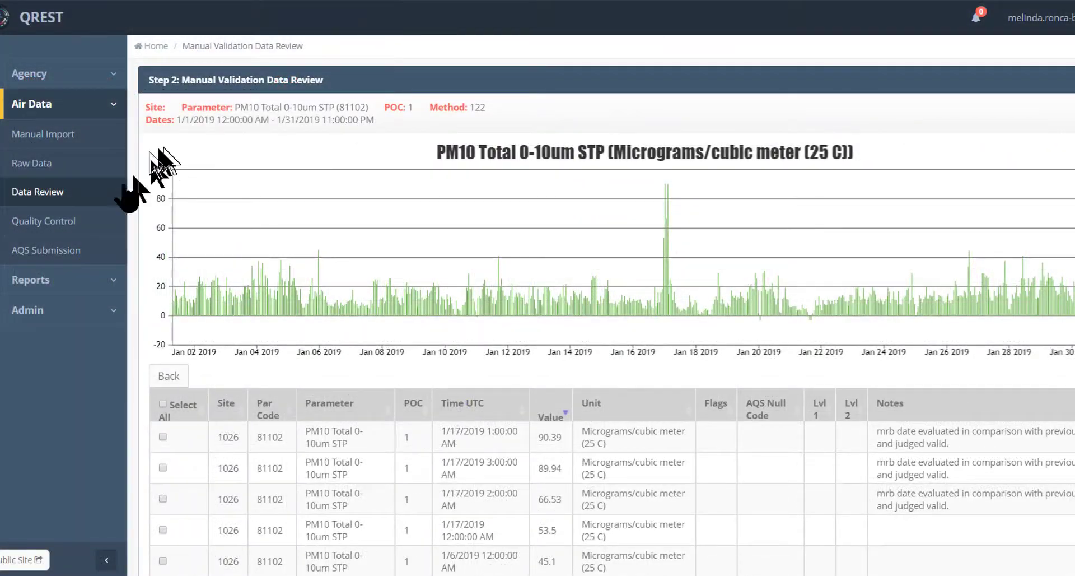
Open the data export report and choose Air Data for site 1026, parameter (81102) PM10 Total 0-10um STP, POC 1.
left_click(99, 297)
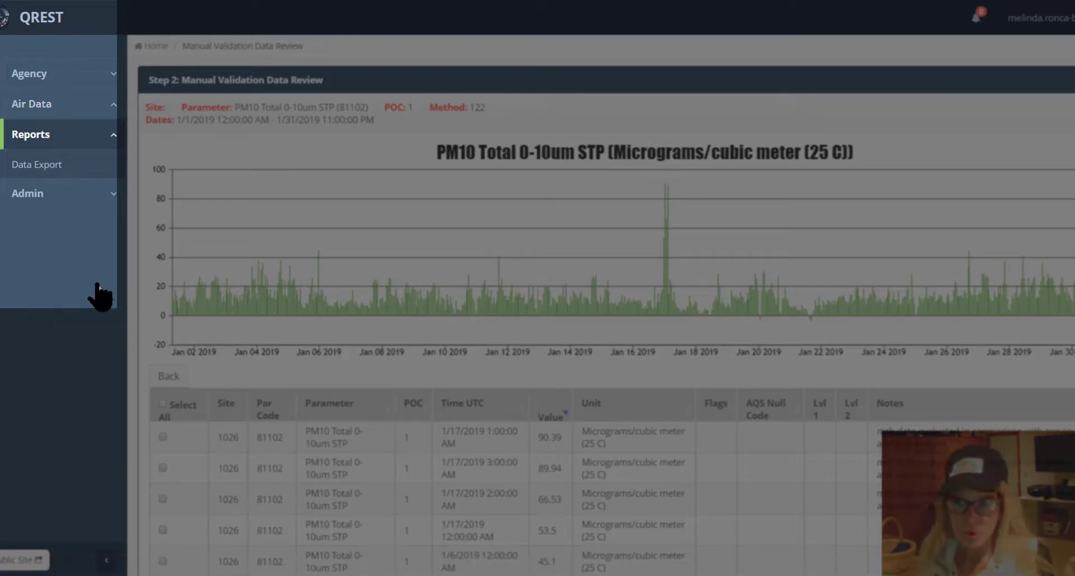
left_click(56, 164)
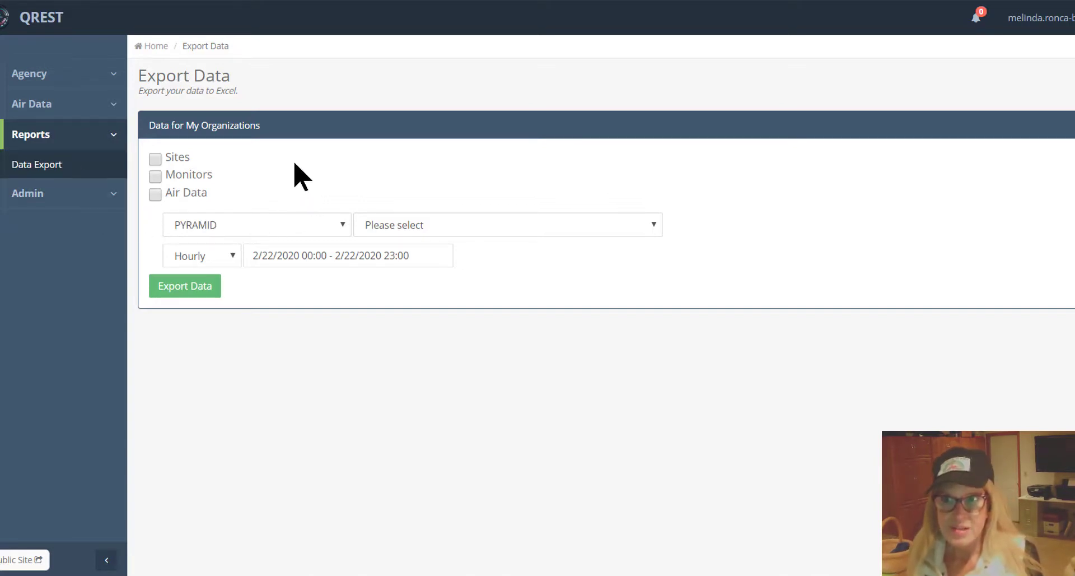
left_click(155, 195)
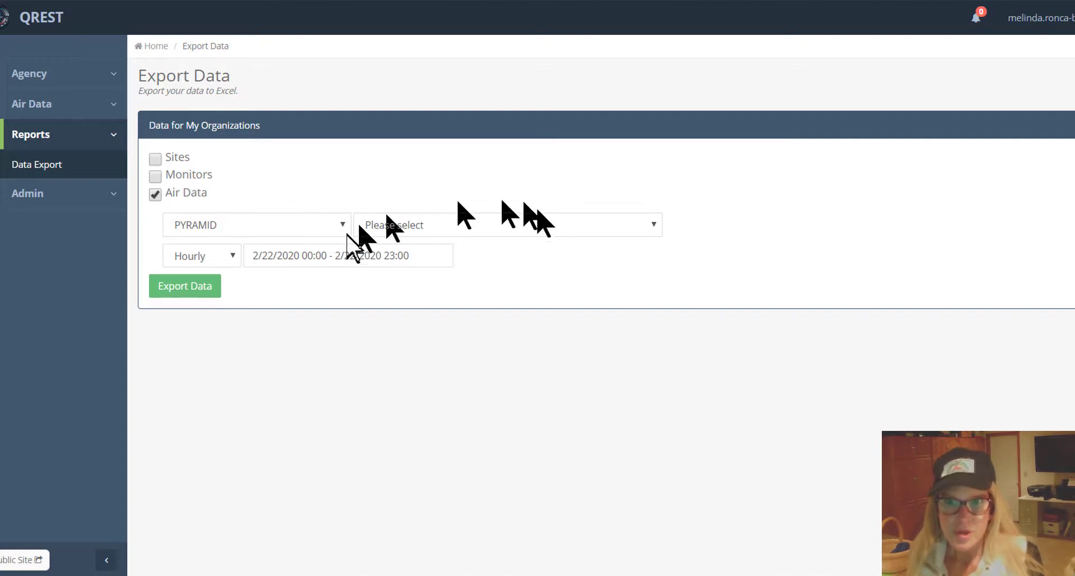
left_click(651, 227)
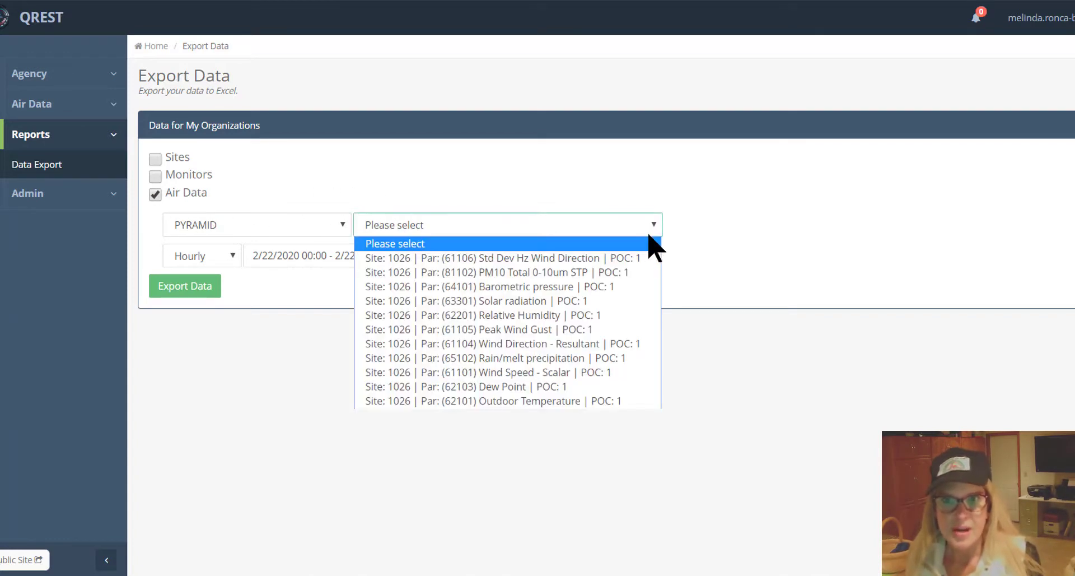
left_click(634, 272)
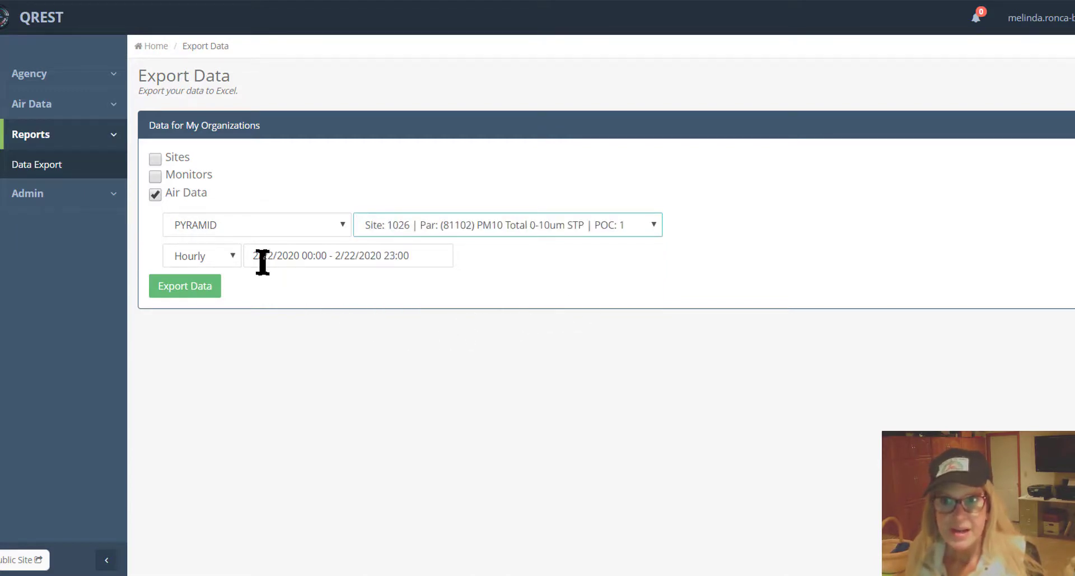
Set the export's custom date range to 1/01/2019 00:00 through 1/31/2019 23:00.
left_click(382, 253)
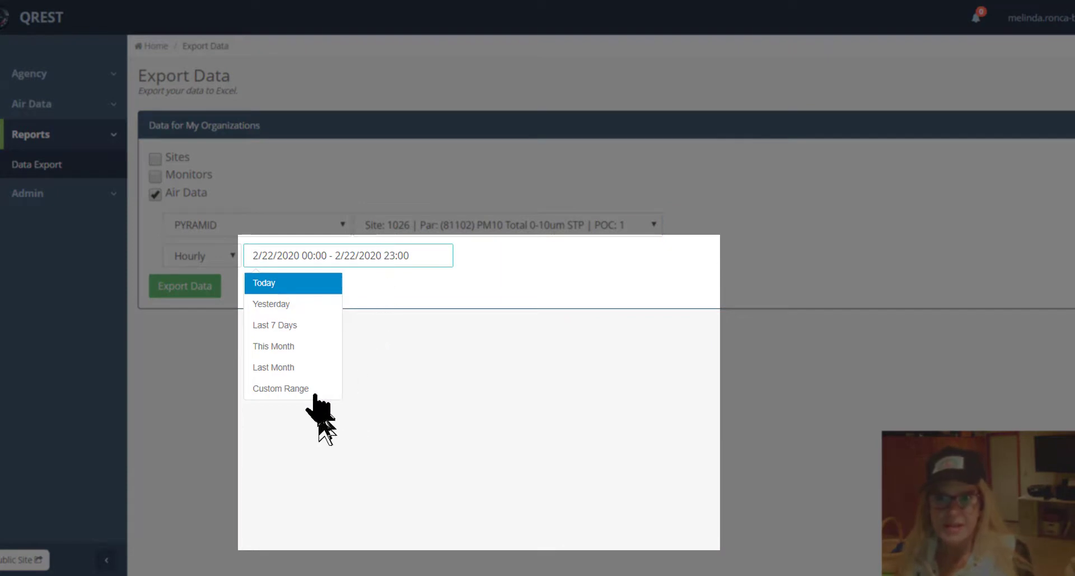
left_click(303, 388)
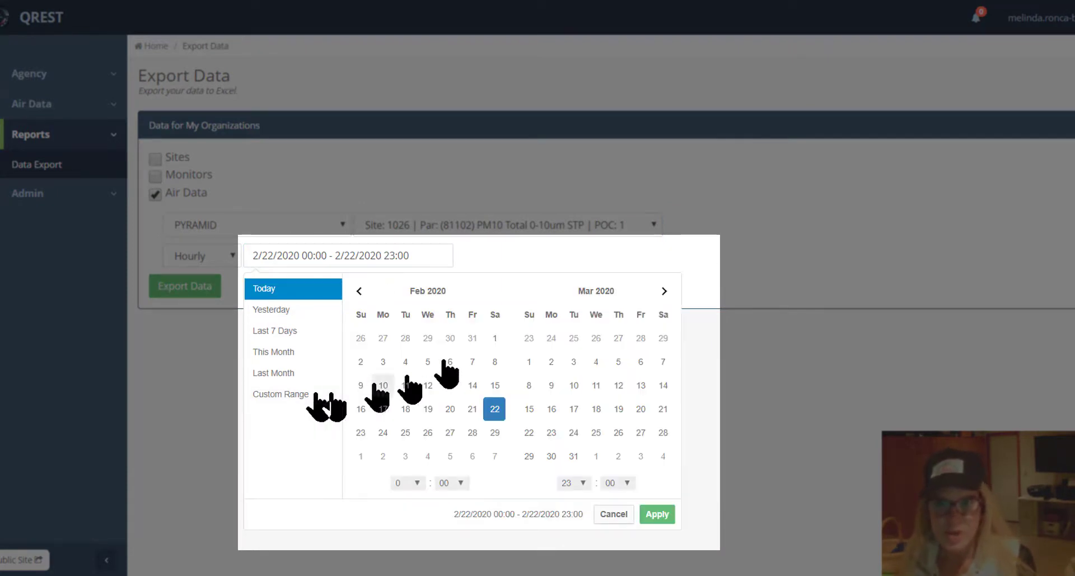
left_click(359, 291)
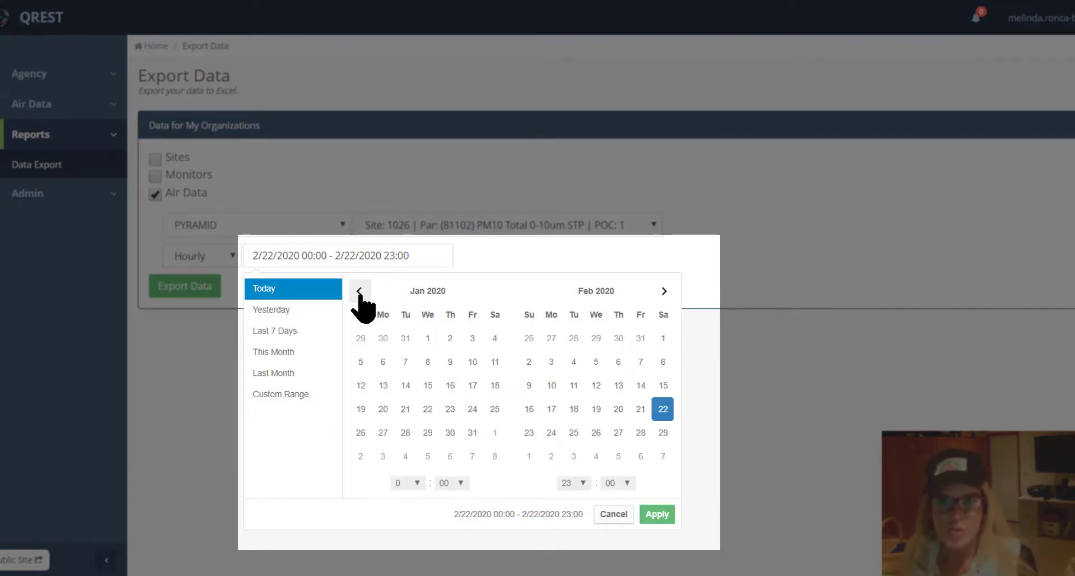
left_click(359, 291)
left_click(359, 291)
left_click(359, 290)
left_click(359, 291)
left_click(359, 291)
left_click(359, 291)
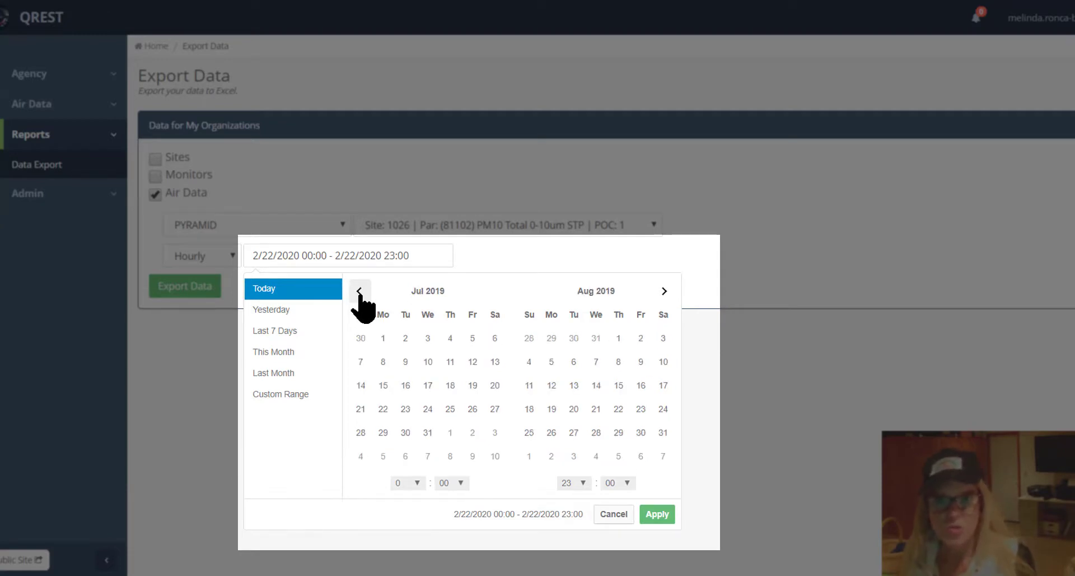
left_click(359, 291)
left_click(359, 291)
left_click(359, 291)
left_click(359, 291)
left_click(359, 290)
left_click(359, 291)
left_click(359, 291)
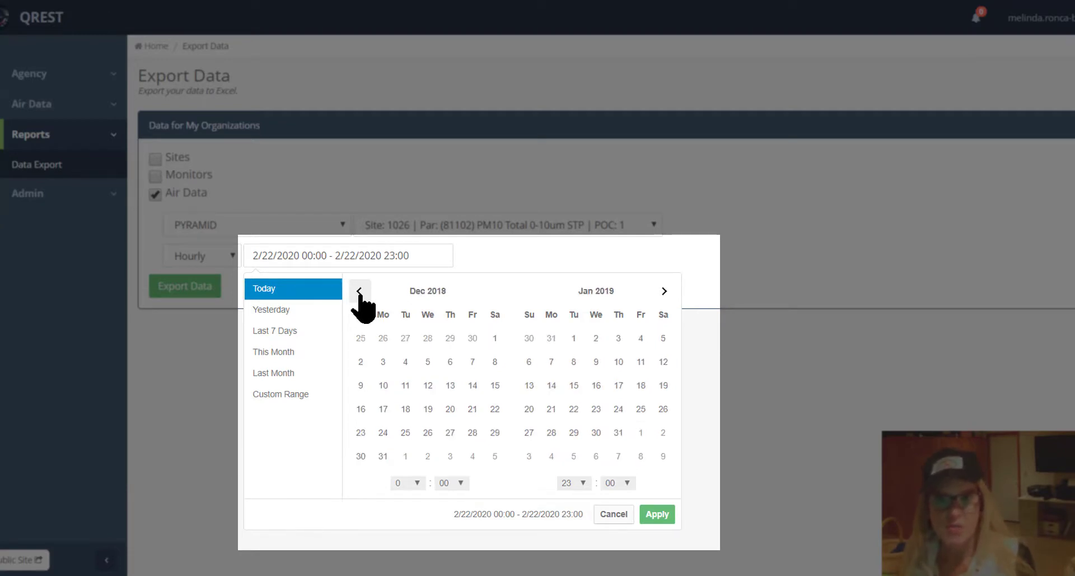
left_click(665, 292)
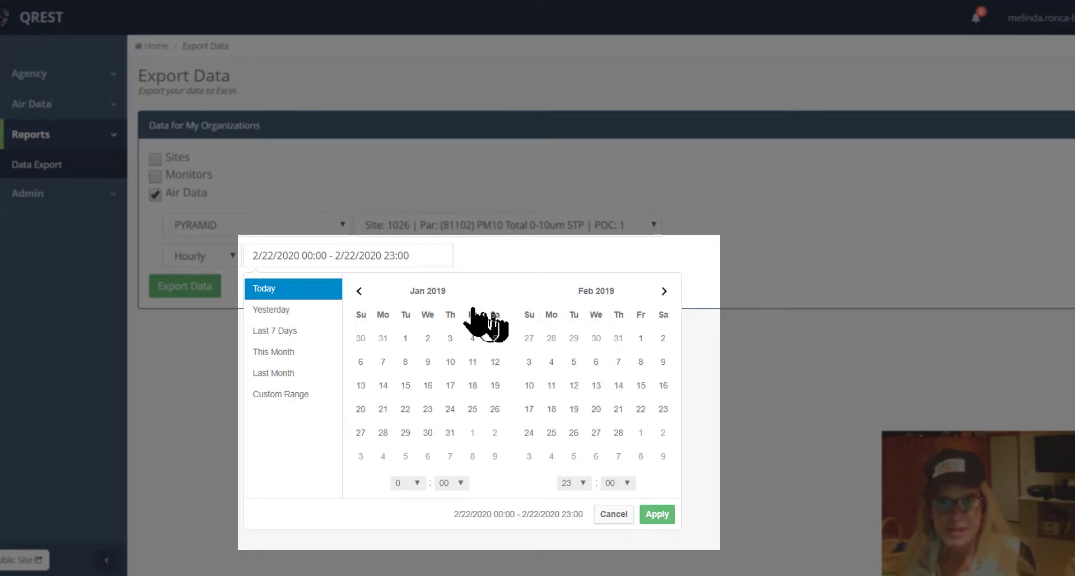
left_click(406, 338)
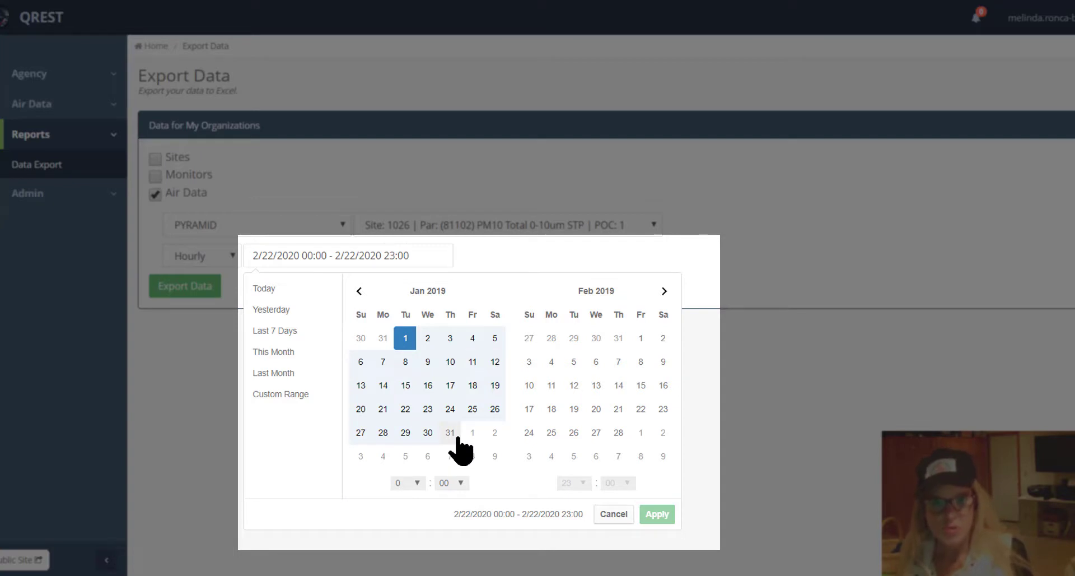
left_click(450, 432)
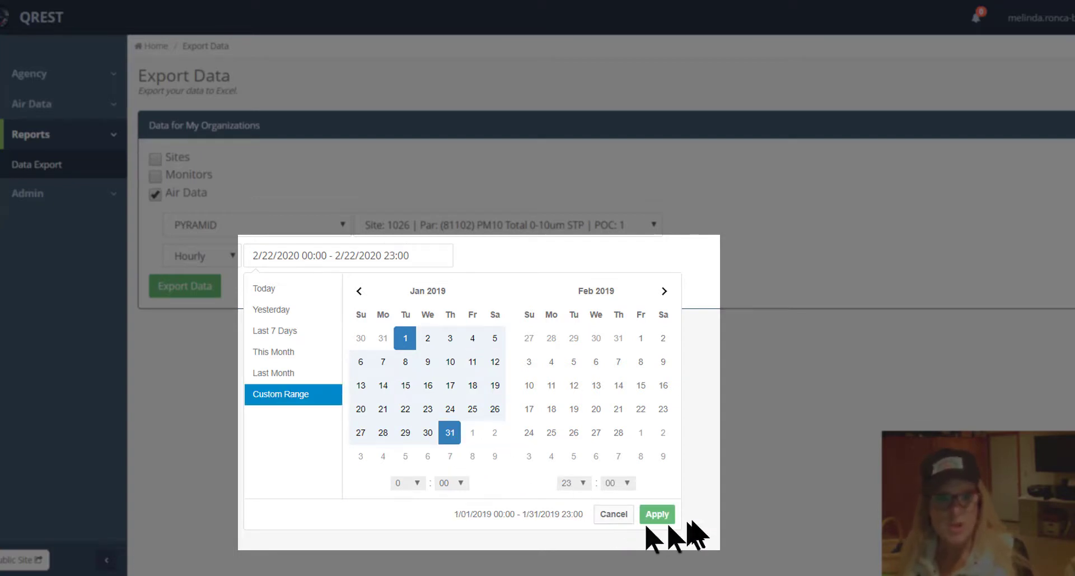
left_click(658, 514)
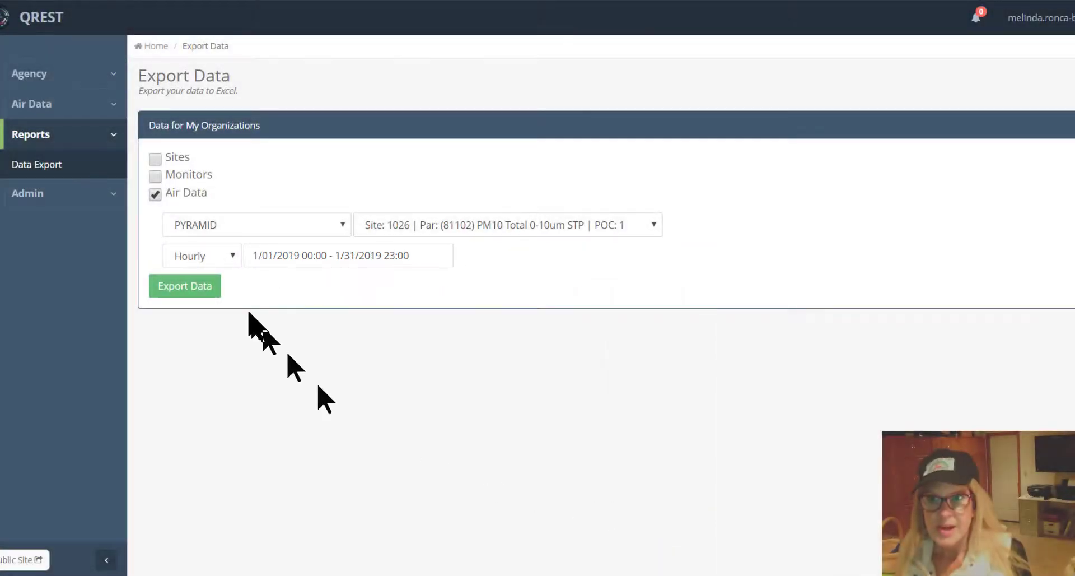
Export the hourly PM10 data and open the downloaded QRESTExport.xlsx file.
left_click(201, 291)
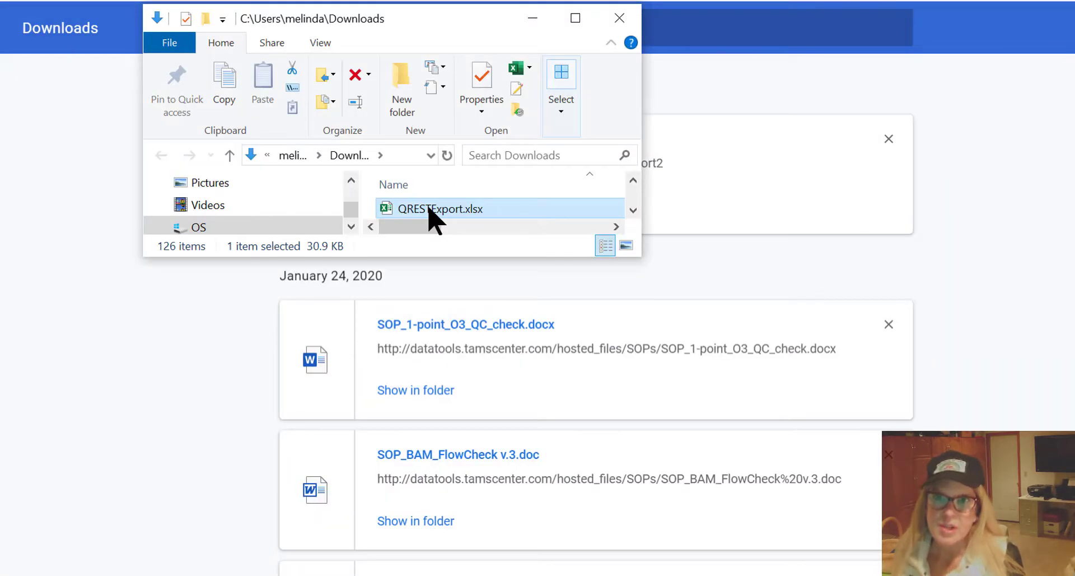
double_click(430, 209)
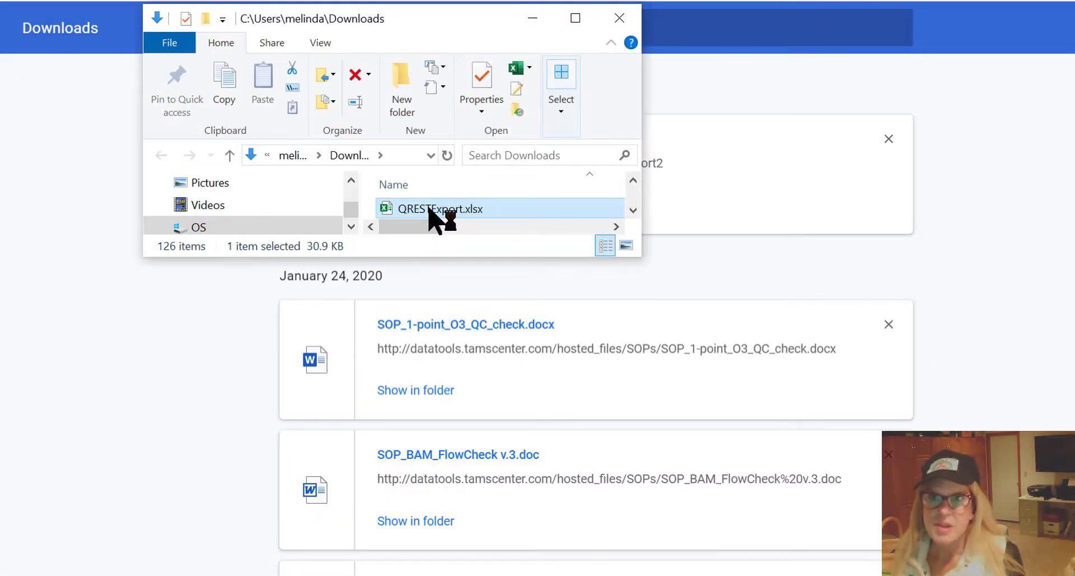